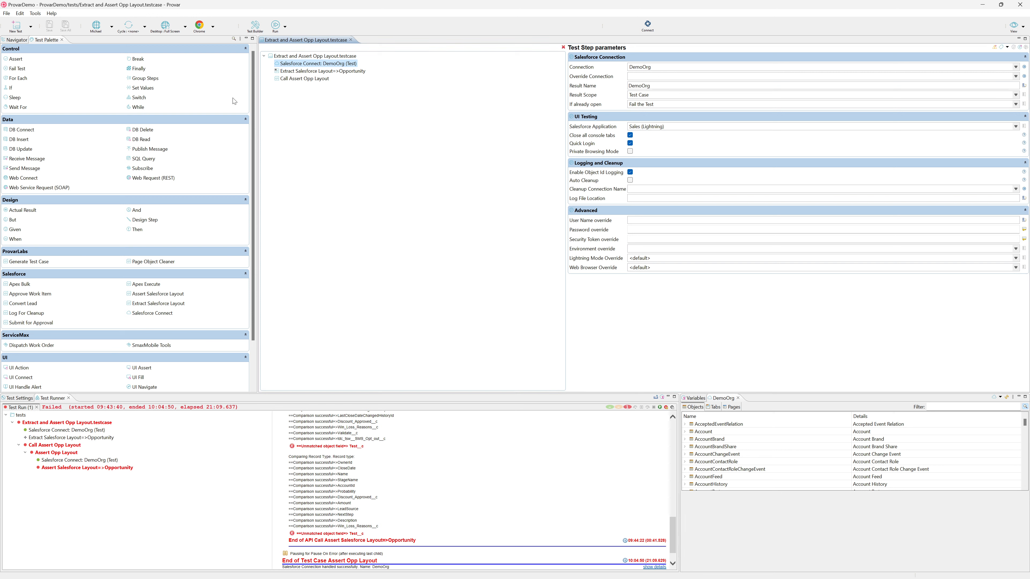
Step: Show the parameters of the Extract Salesforce Layout test step and choose Opportunity as its object name
drag(254, 101, 255, 173)
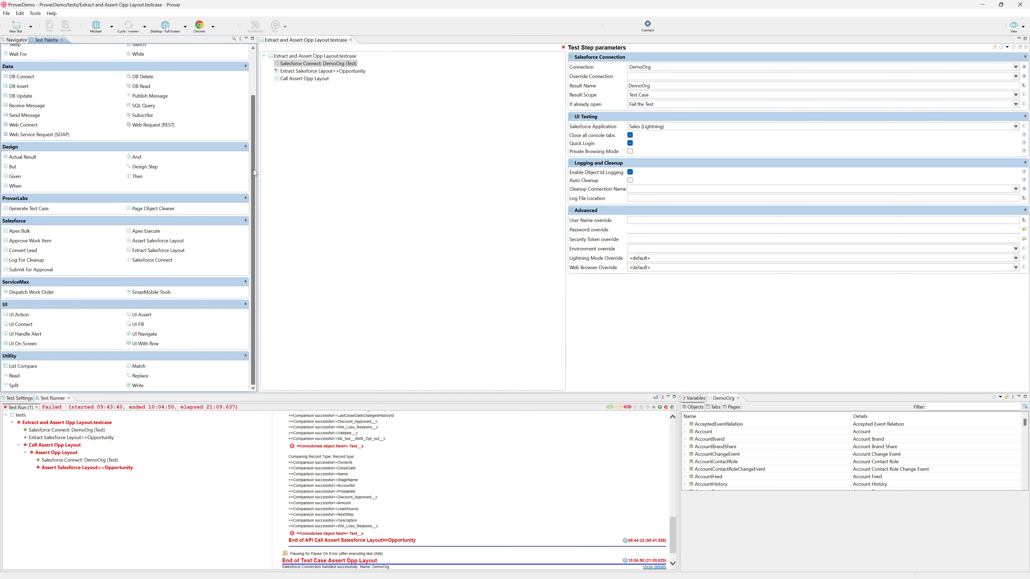
click(161, 250)
click(323, 71)
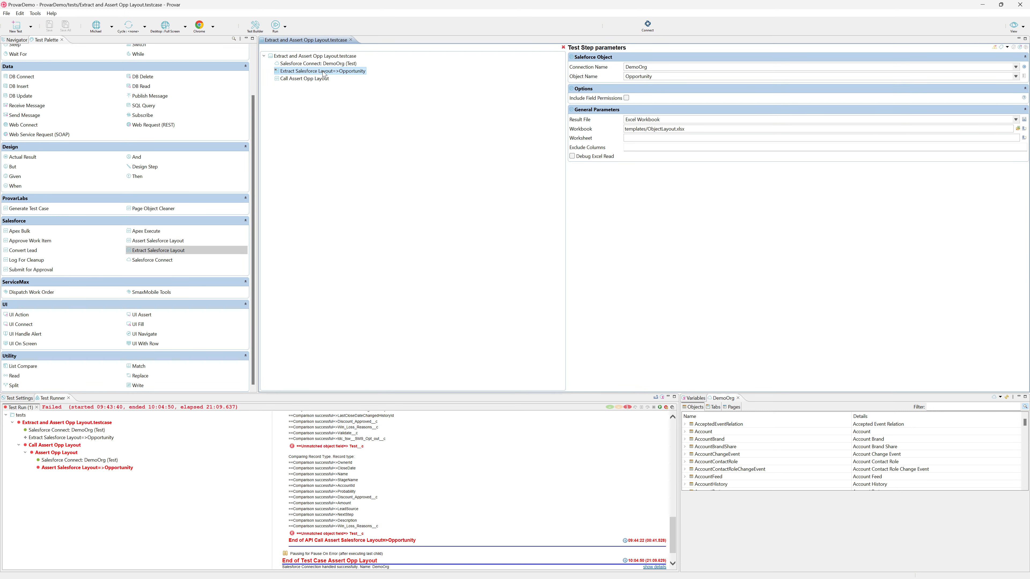
click(657, 76)
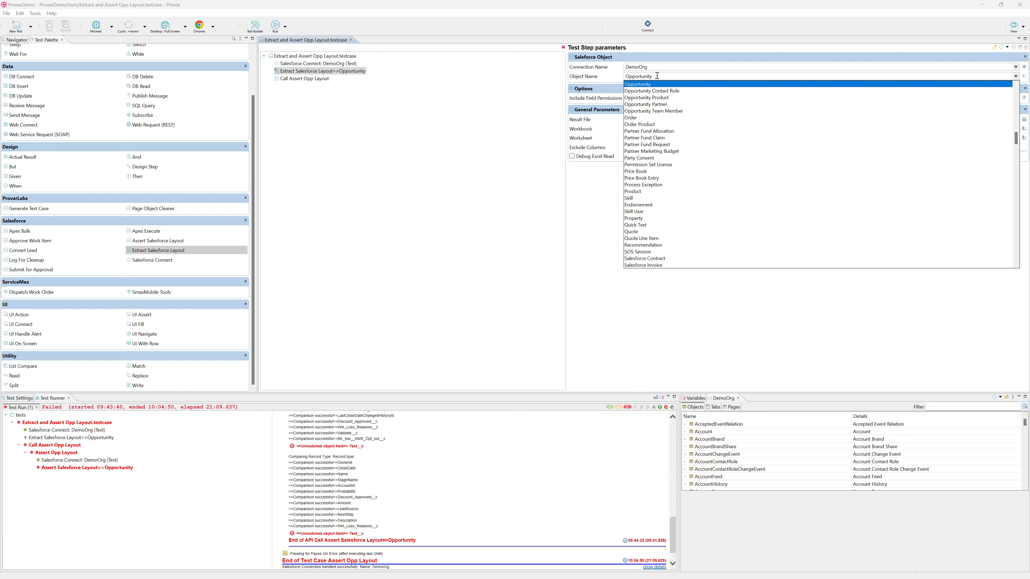
click(636, 85)
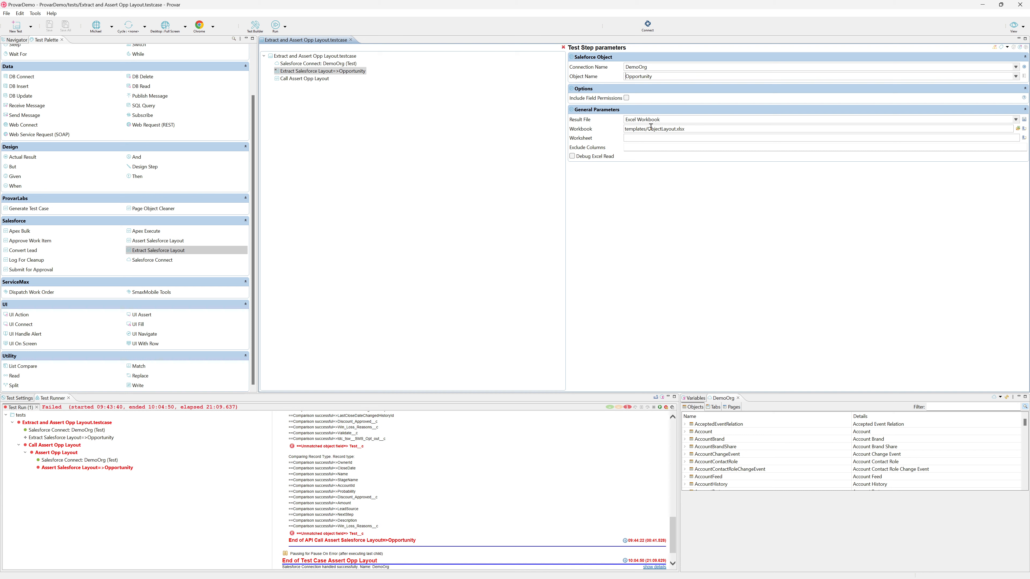
click(671, 128)
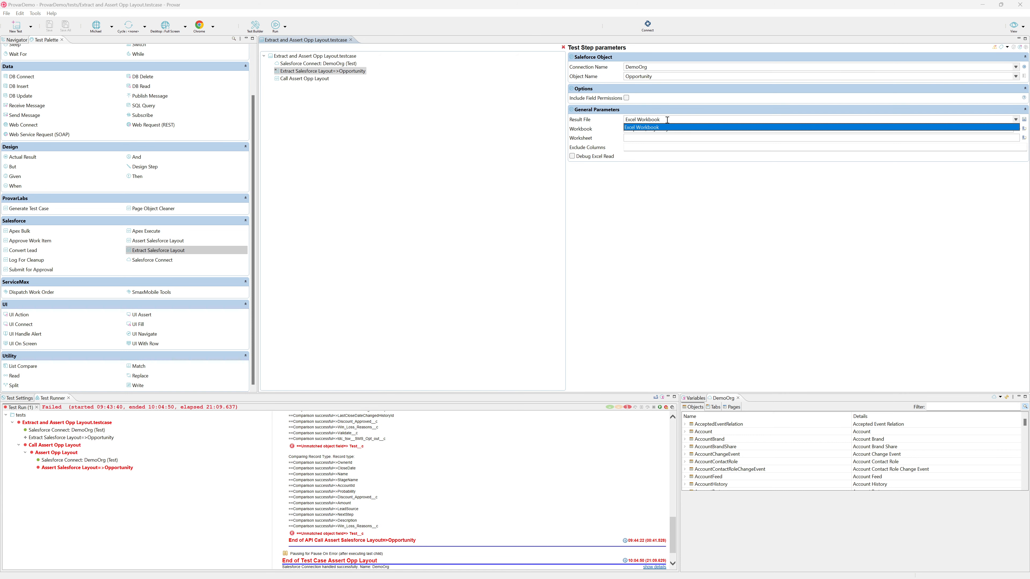
click(675, 158)
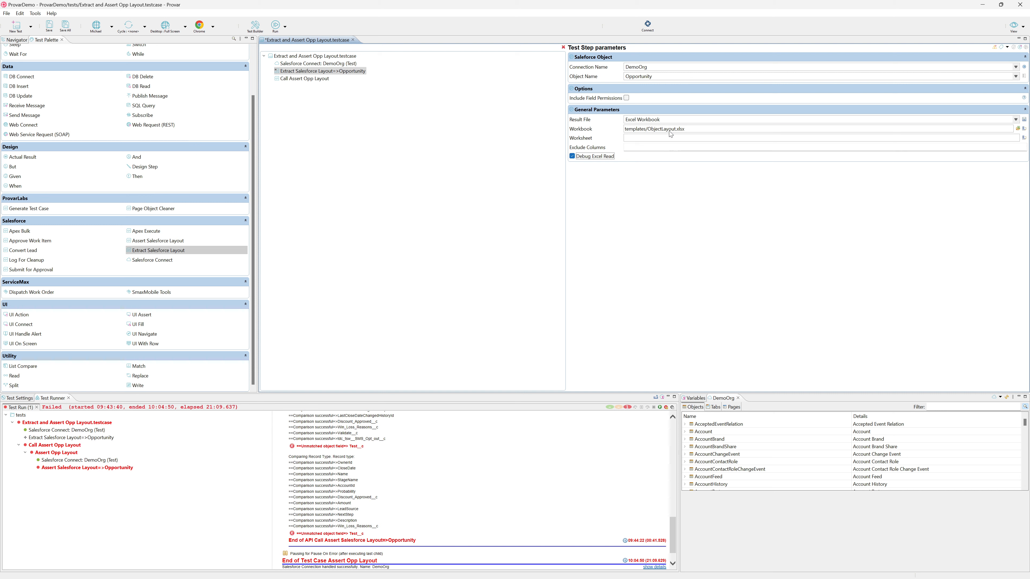
click(573, 157)
Step: Switch to the OppLayout.xlsx workbook in Excel and review its Opportunity, <default> and _Index sheets, then return to Provar
key(alt+Tab)
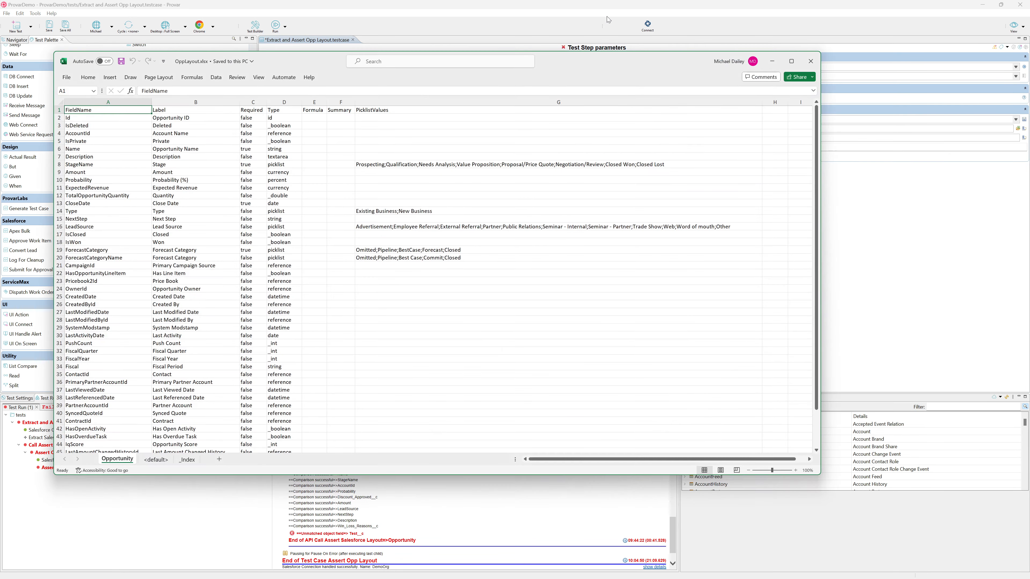
double_click(570, 54)
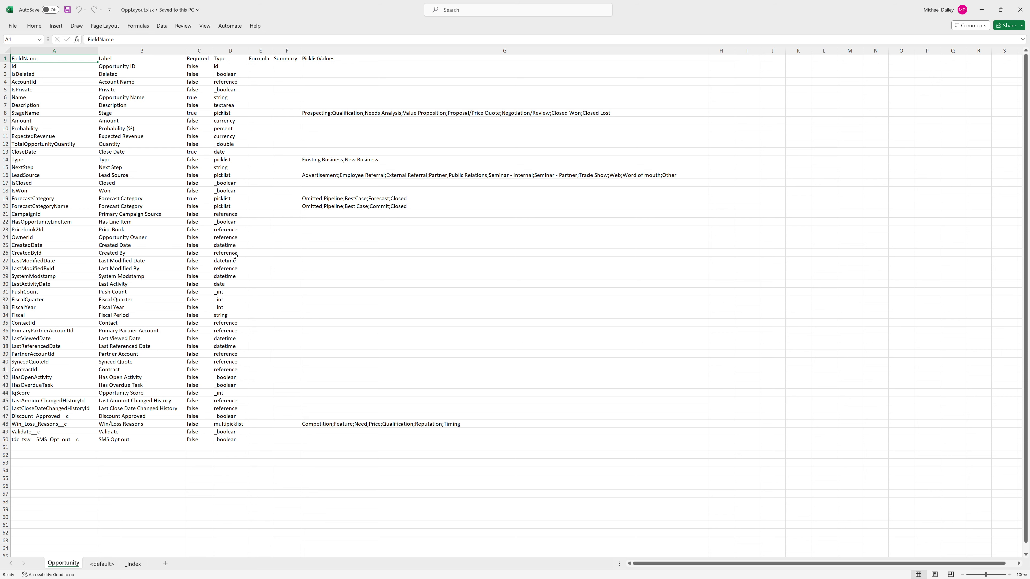
click(329, 177)
click(103, 563)
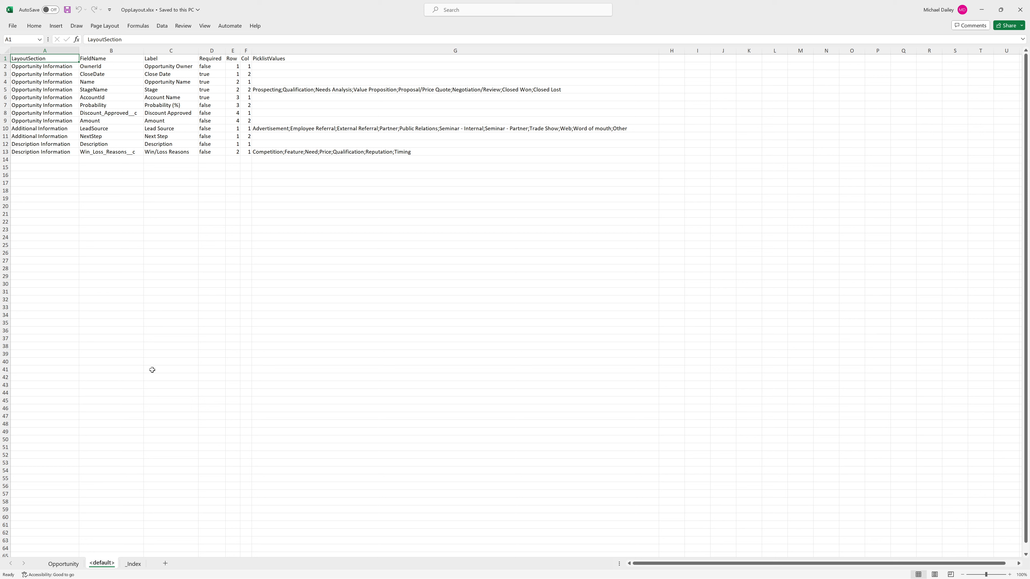
click(134, 564)
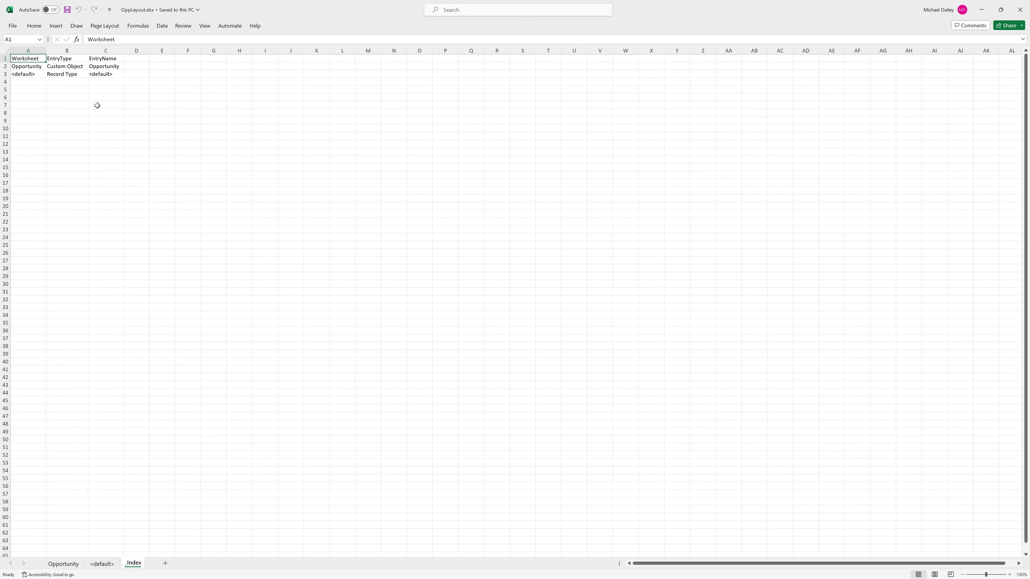
click(65, 564)
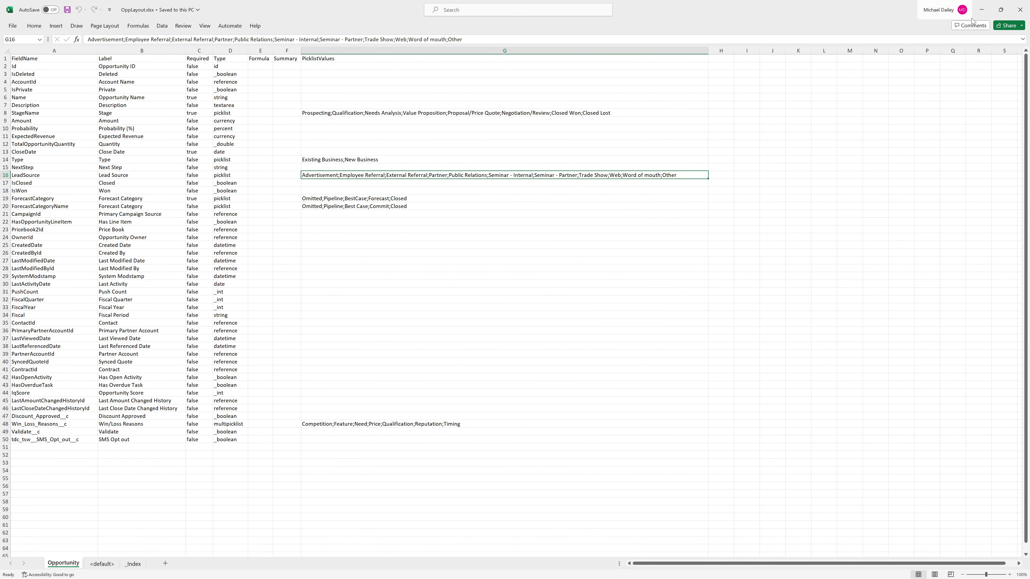
click(981, 10)
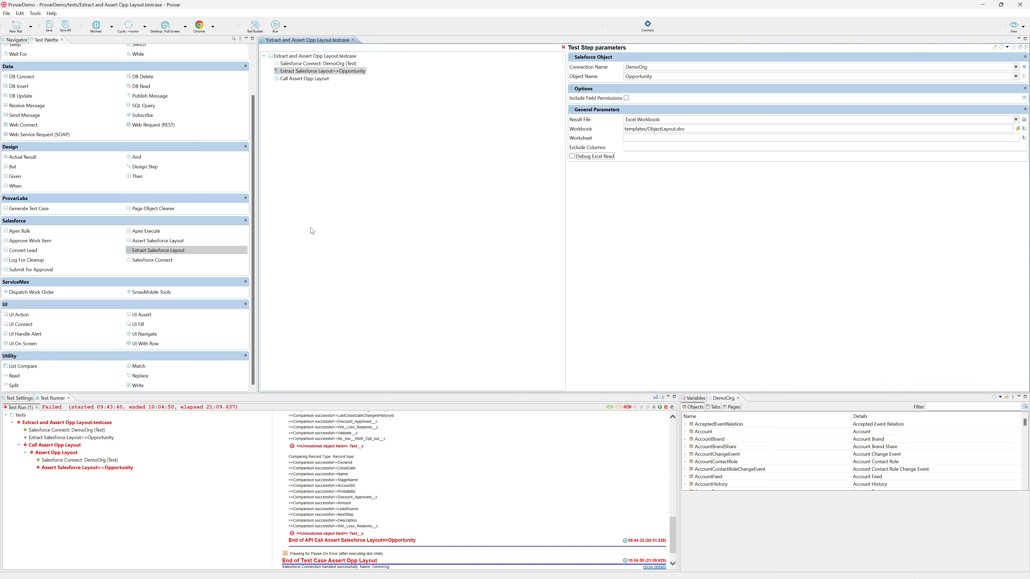
Step: Open the Assert Opp Layout test case and show the parameters of its Assert Salesforce Layout step
click(163, 242)
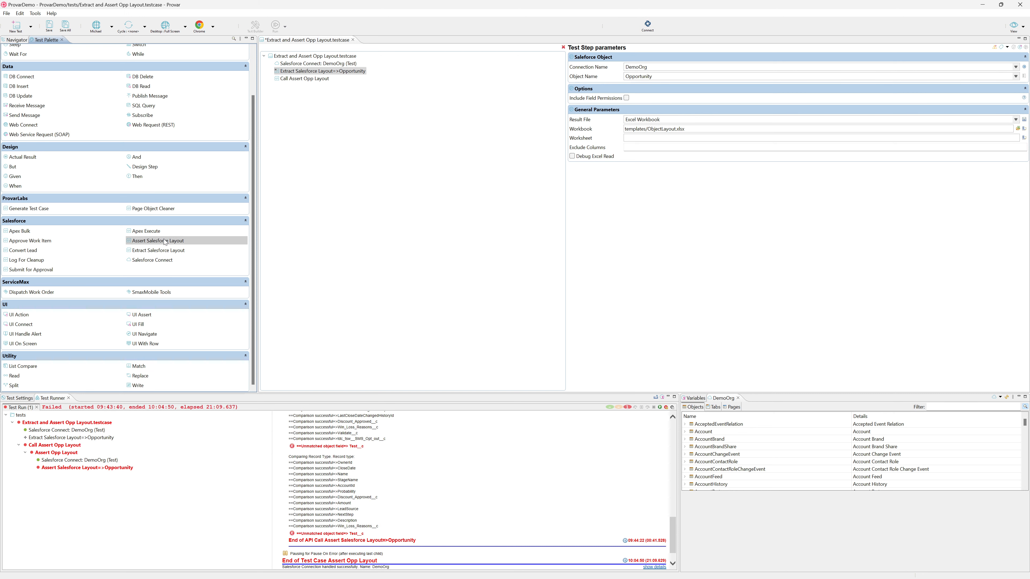
click(17, 41)
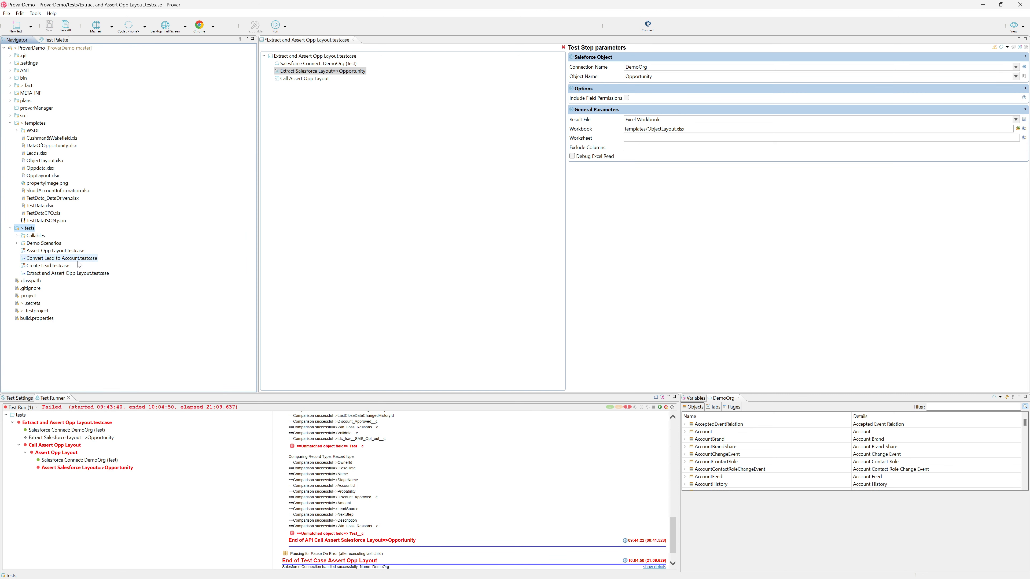
click(50, 251)
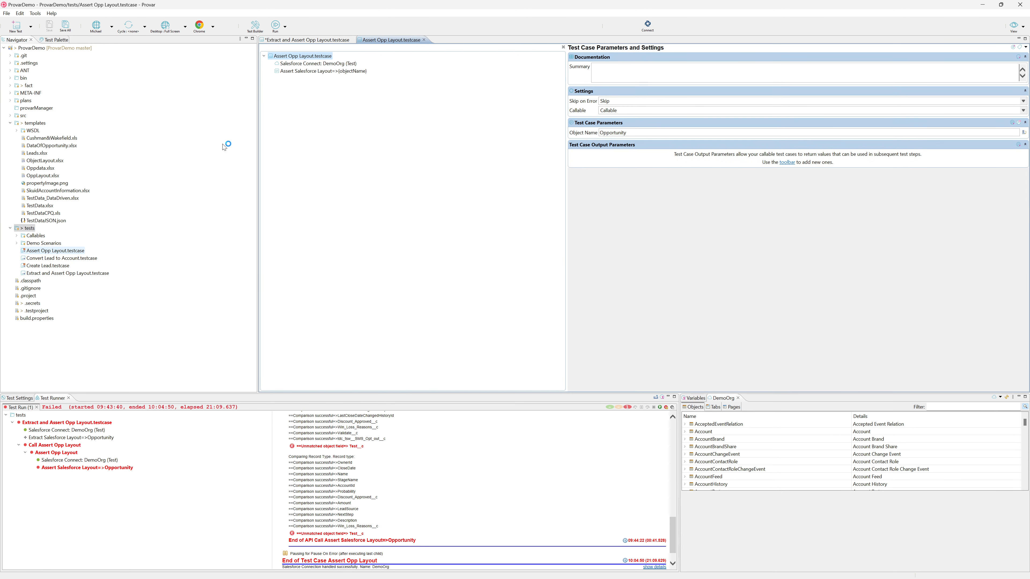
click(332, 72)
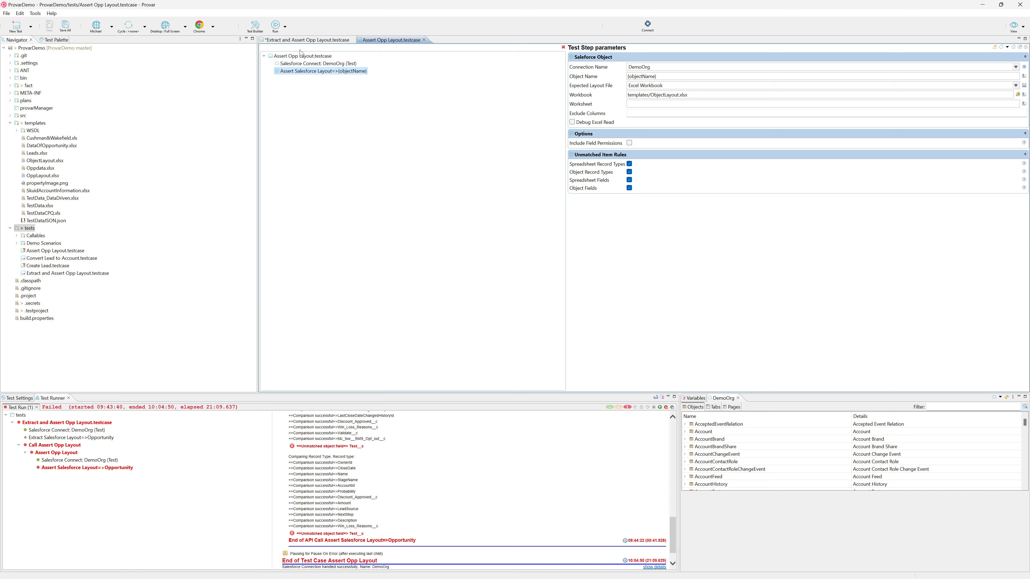
Step: Return to the Extract and Assert Opp Layout test case and reload the DemoOrg cache, refreshing only changed files
click(296, 41)
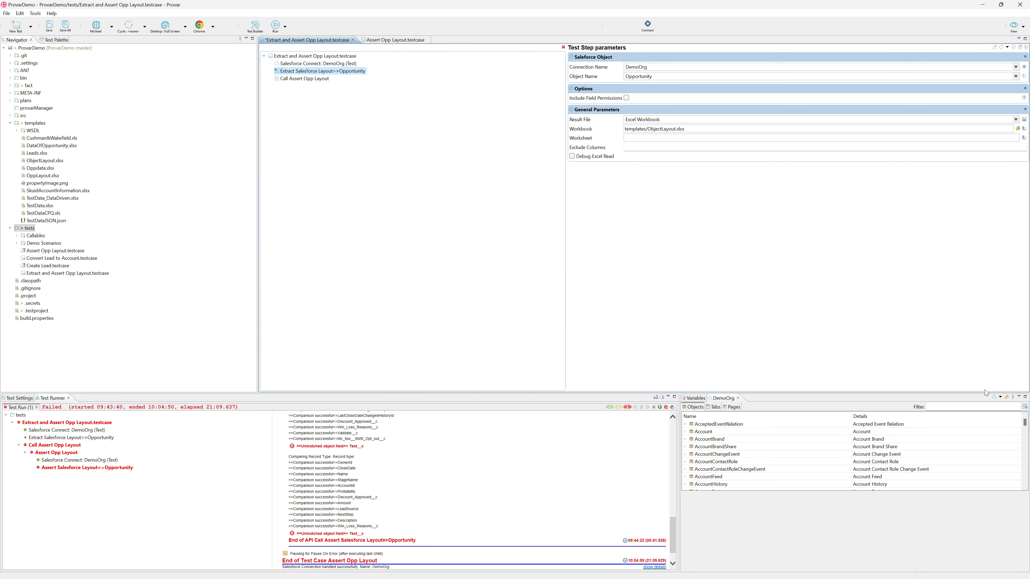
click(1009, 399)
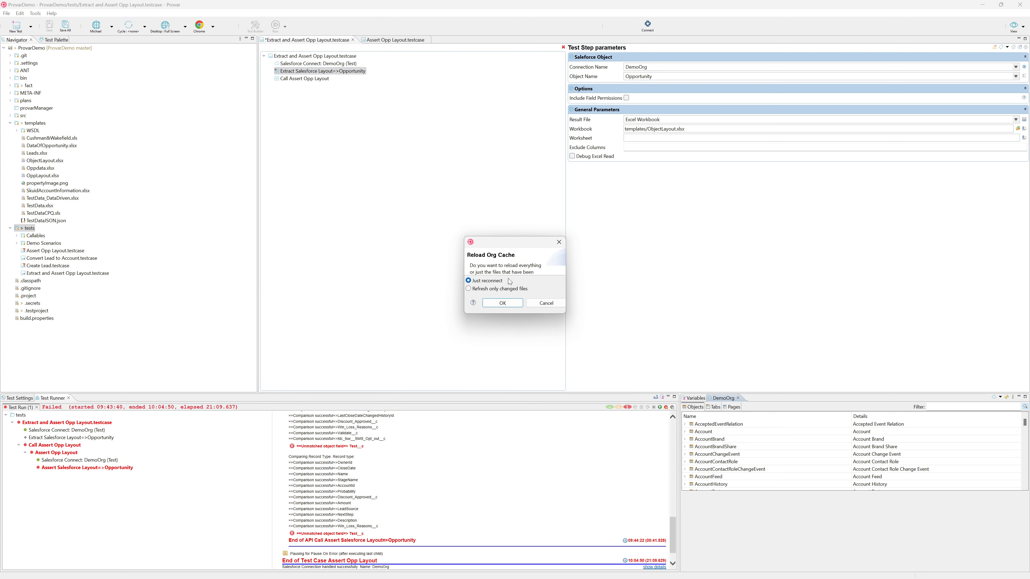
click(488, 289)
click(499, 302)
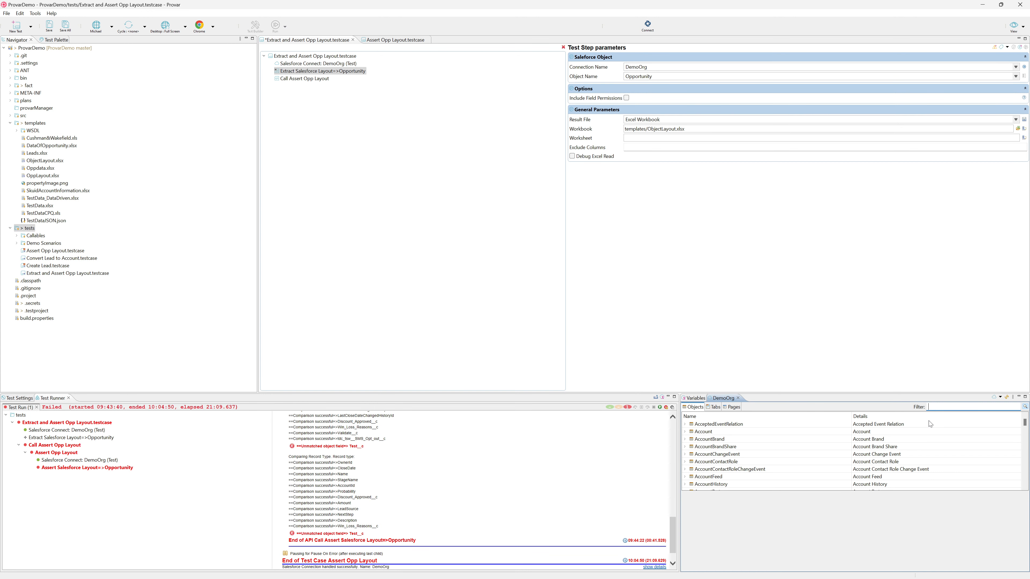
Step: Filter the DemoOrg objects by "opp" and locate the Test__c field under the Opportunity object's fields
text(opp)
click(686, 425)
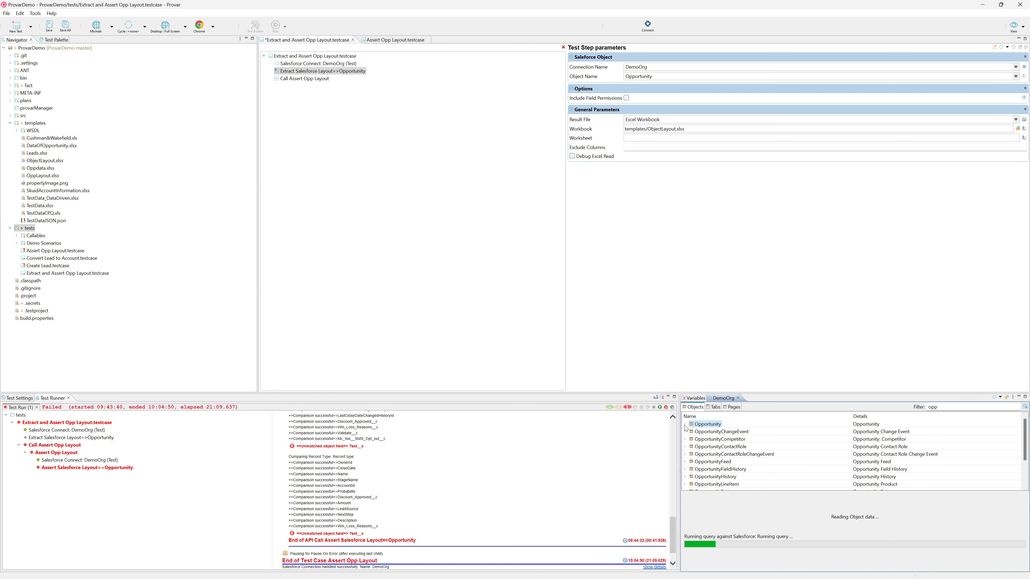
click(692, 432)
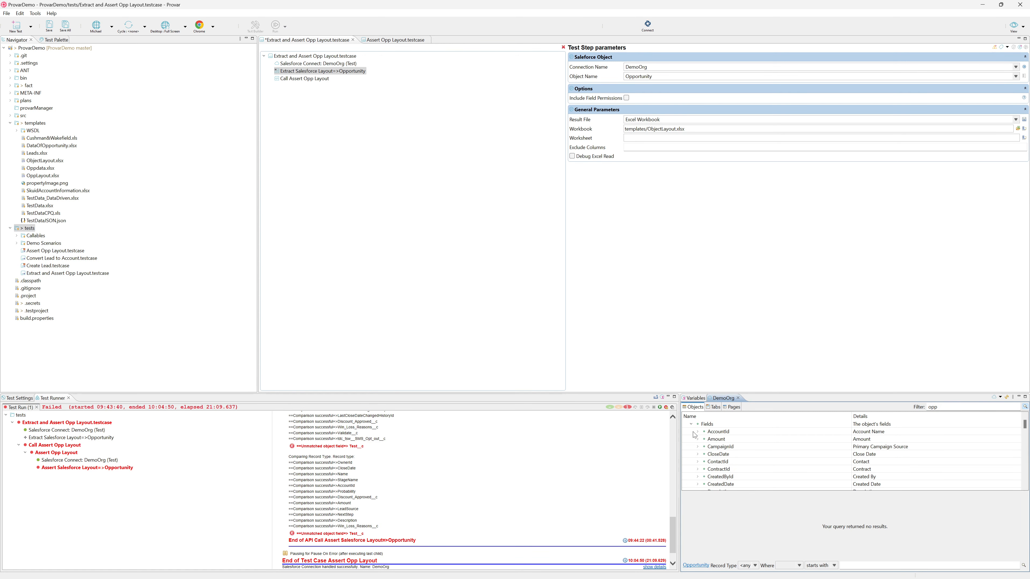
scroll(724, 451, down, 4)
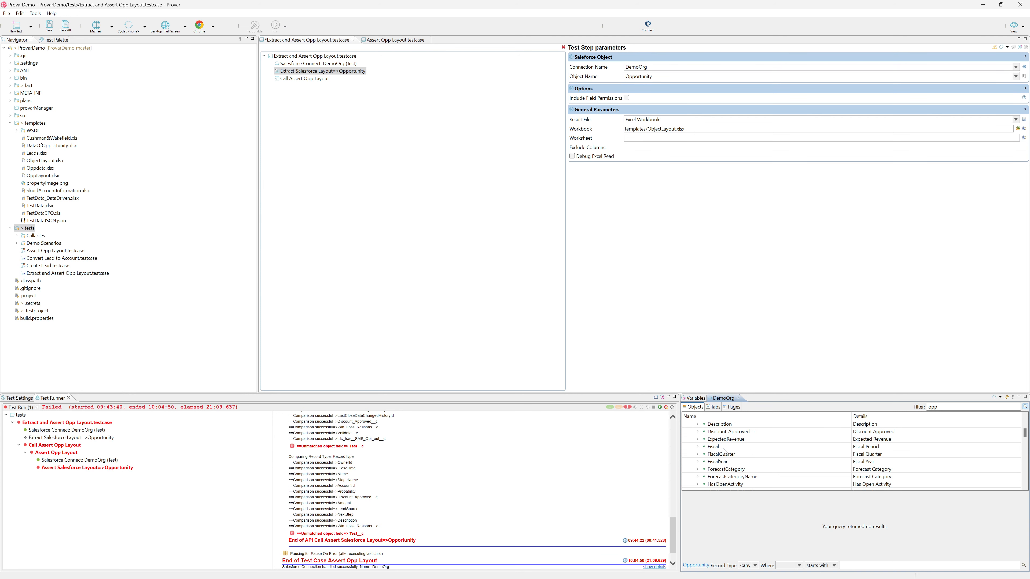
scroll(724, 452, down, 10)
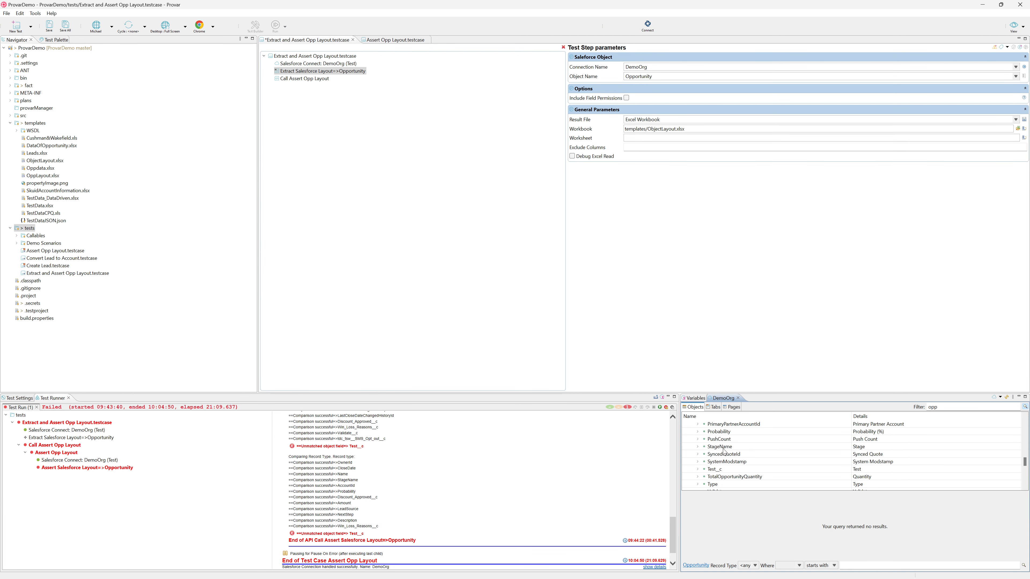
scroll(724, 451, down, 2)
click(714, 424)
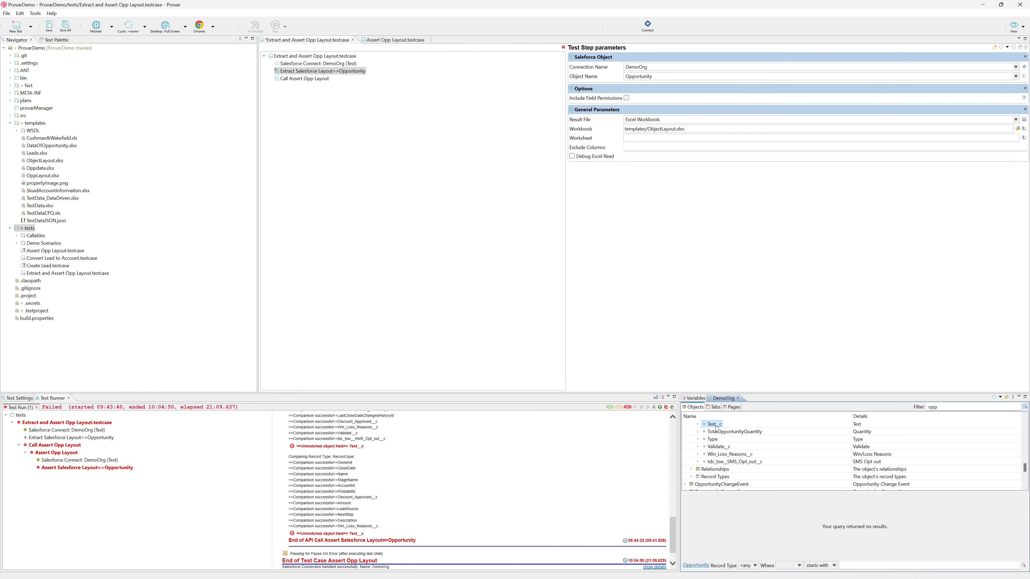
Step: Switch to OppLayout.xlsx in Excel, search the Opportunity sheet for Test__c, and return to Provar
mouse_move(707, 578)
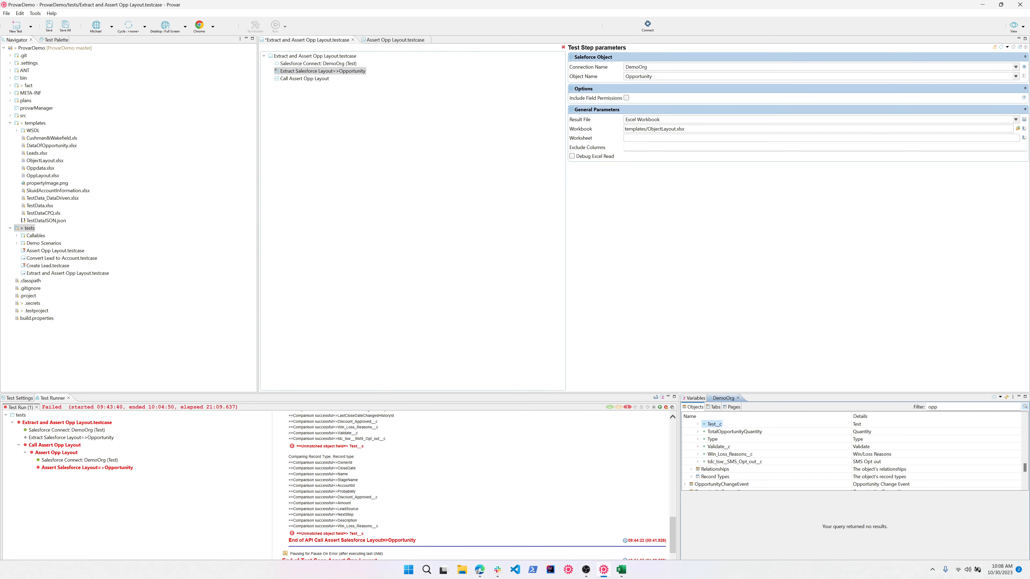
click(621, 570)
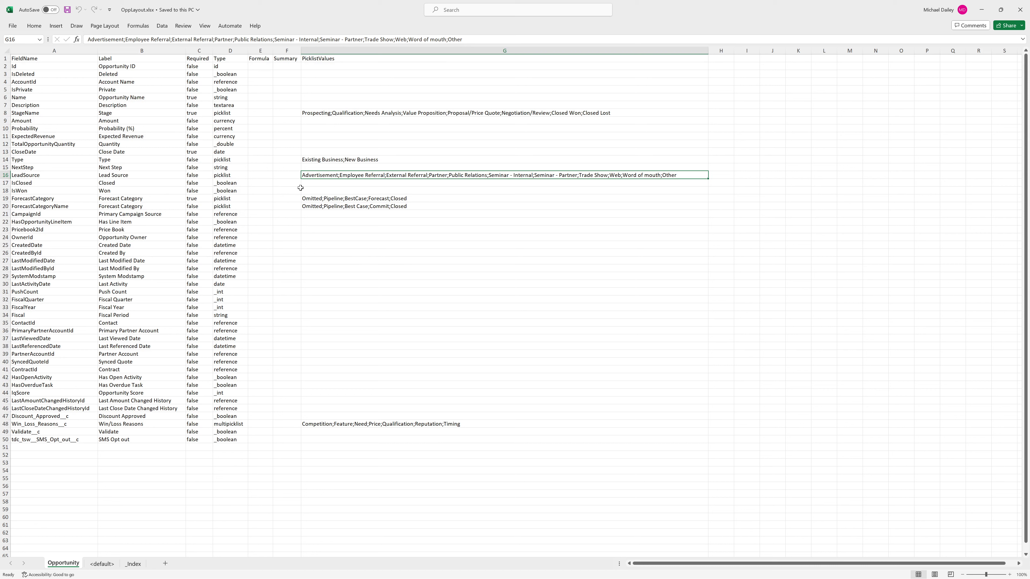
click(79, 140)
key(ctrl+f)
text(TEs)
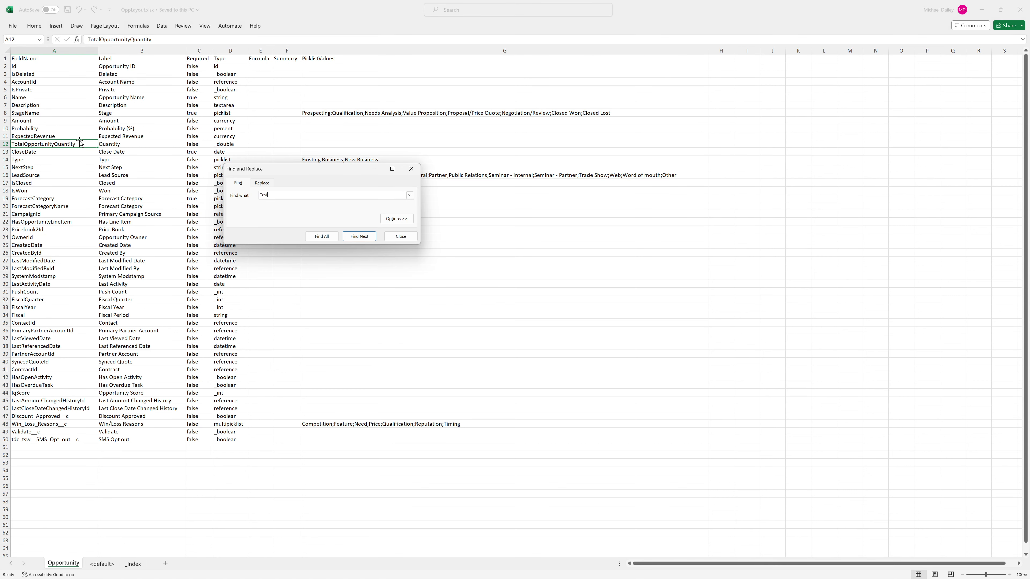
key(Return)
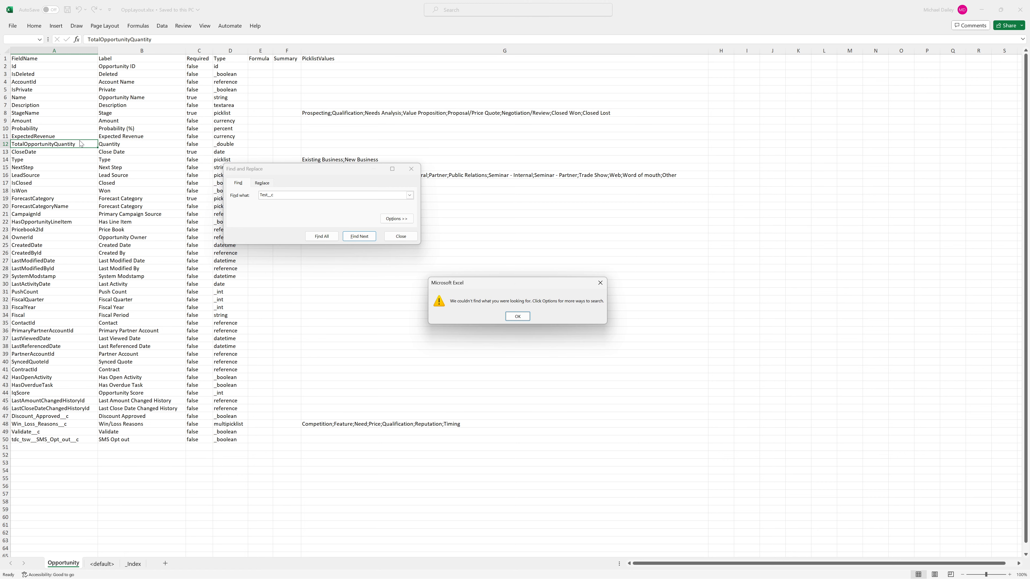
key(Return)
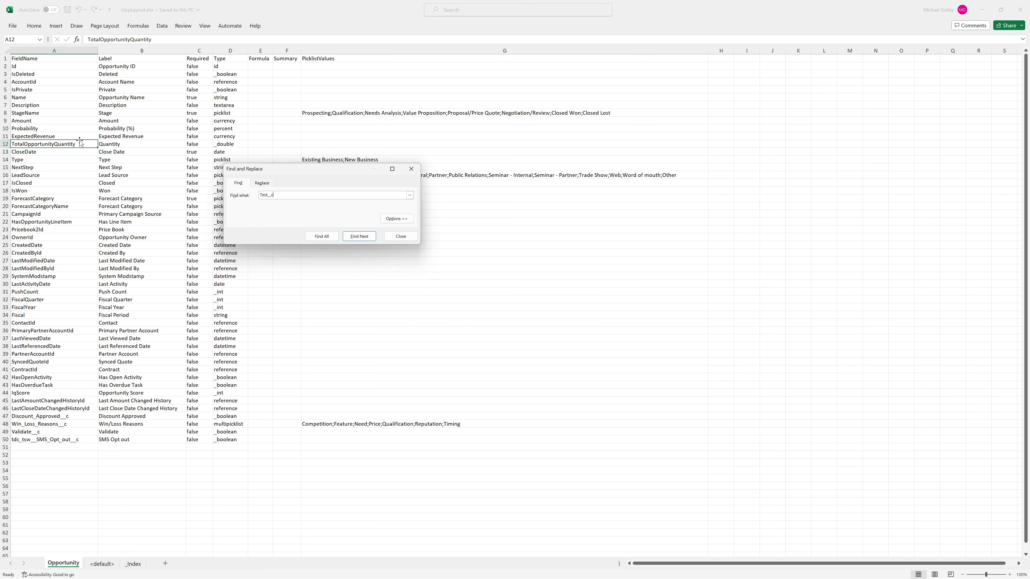
click(419, 170)
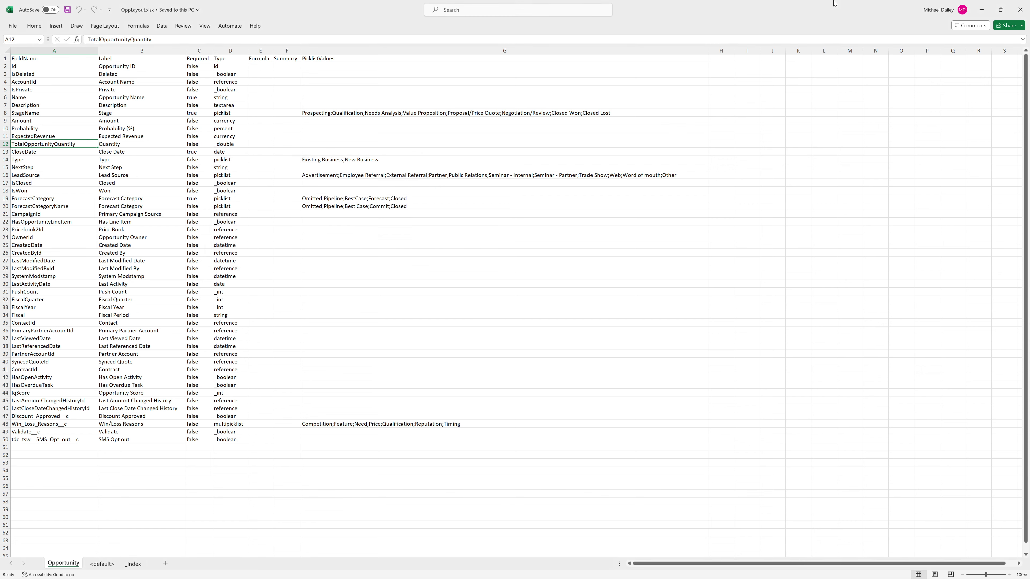
click(986, 5)
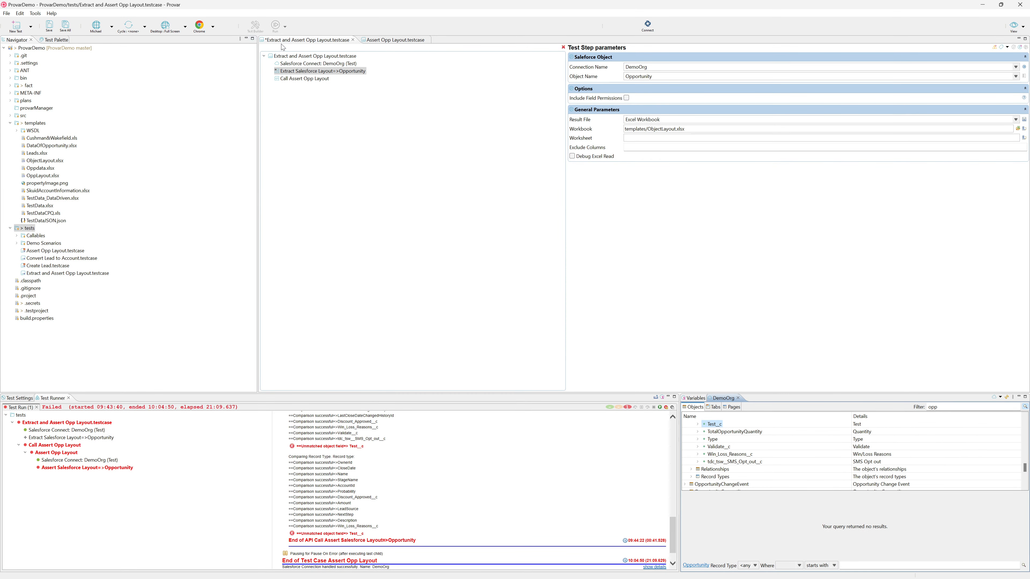
Step: Save the Extract and Assert Opp Layout test case and run it
click(67, 32)
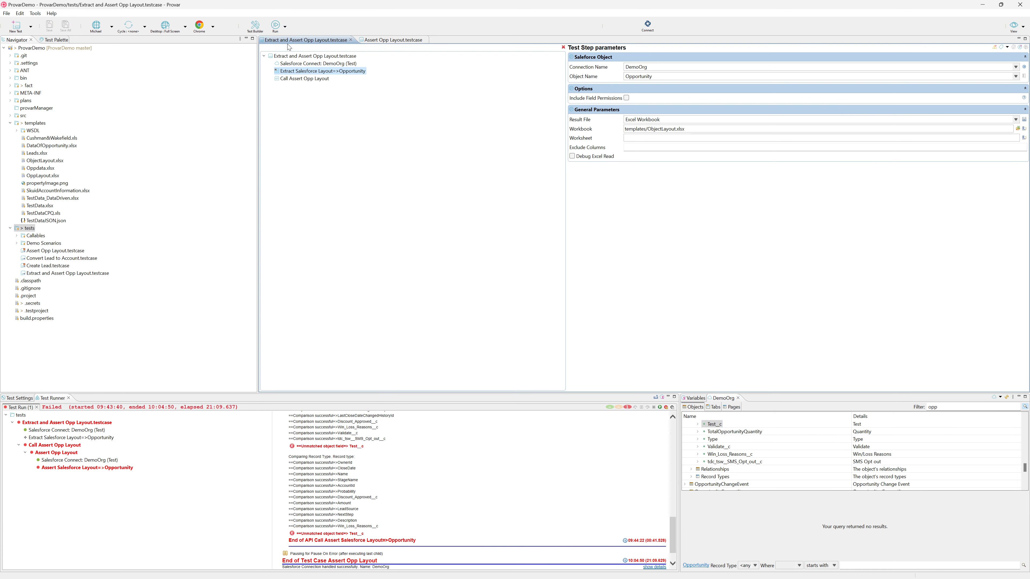
click(285, 26)
click(291, 43)
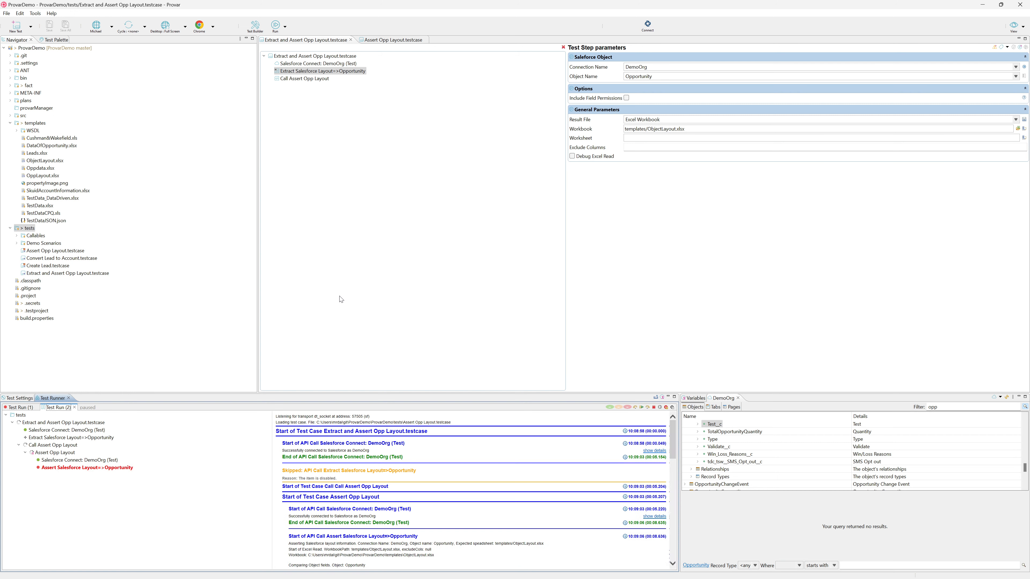
Step: Examine the run log of the Assert Salesforce Layout step in an enlarged Test Runner, highlighting the first Test__c line, and restore the layout
click(93, 468)
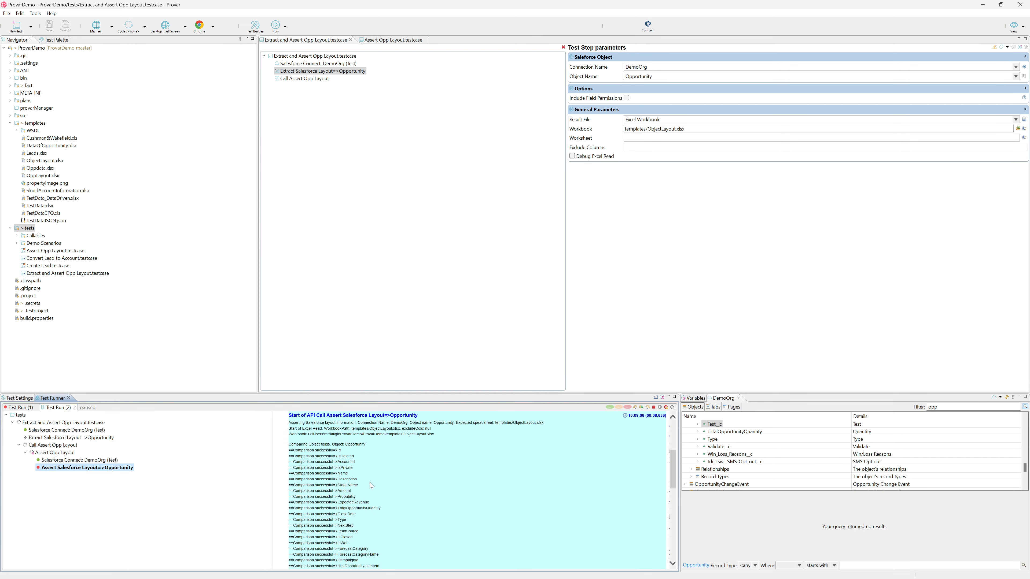
click(674, 396)
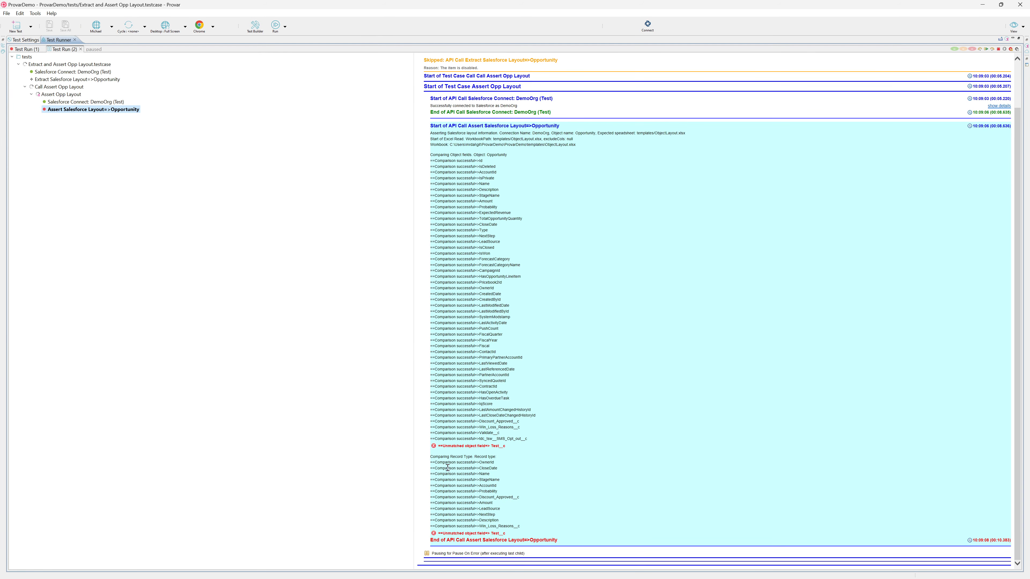
drag(438, 446, 531, 450)
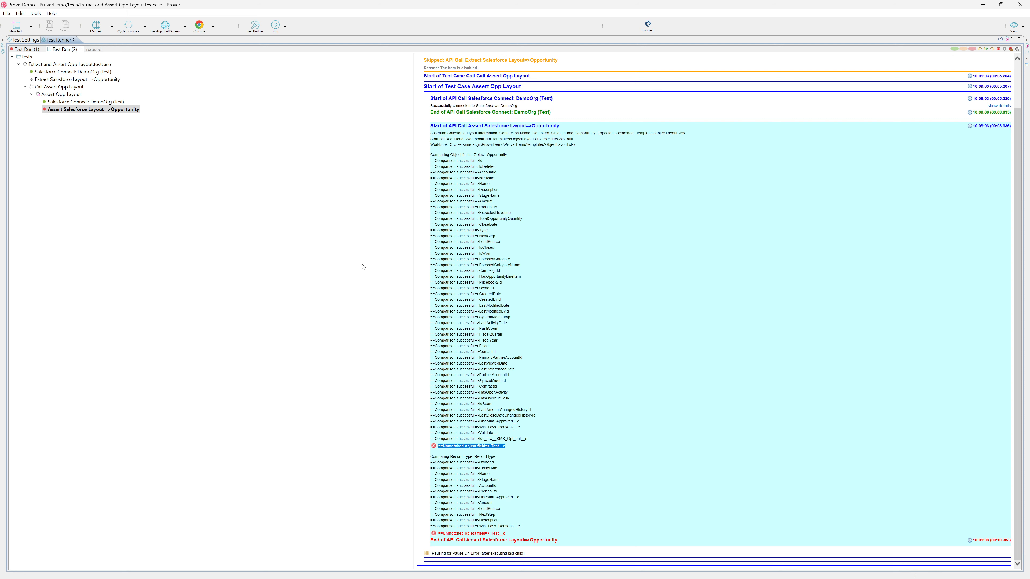
click(1019, 38)
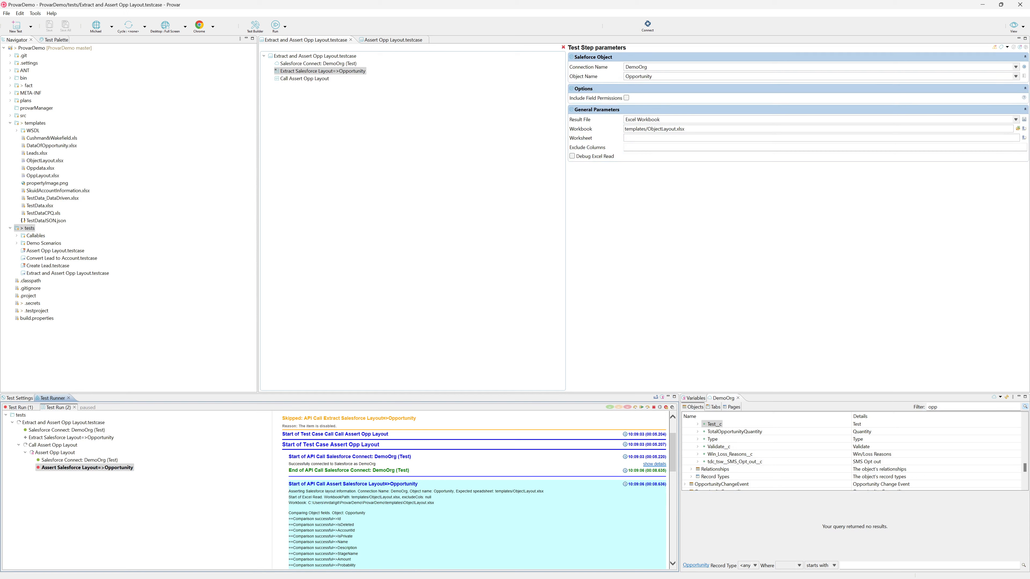